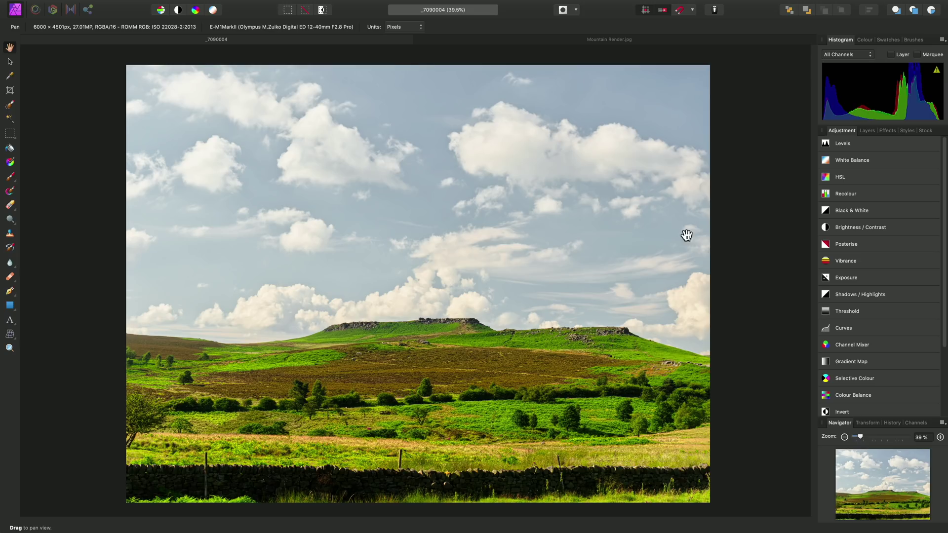
- Show the Layers panel listing the Curves adjustment and Background layers
{"action": "left_click", "coordinate": [870, 132]}
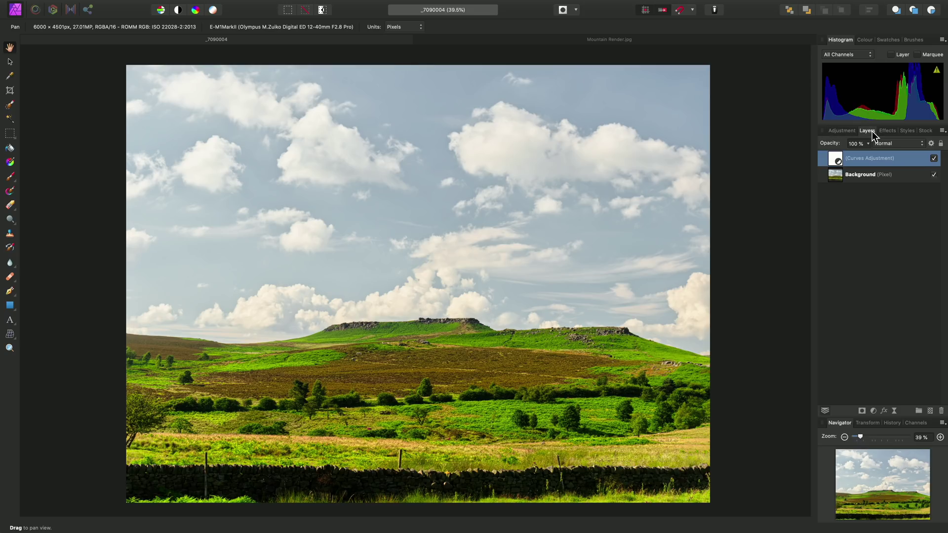
- Target the Background layer and pick the Selection Brush, widened to about 394 px
{"action": "left_click", "coordinate": [861, 177]}
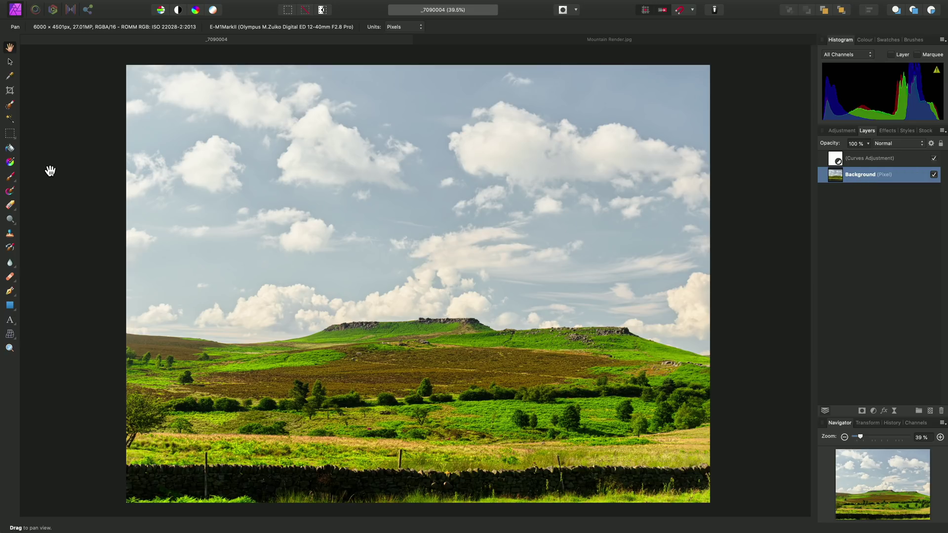
{"action": "left_click", "coordinate": [11, 108]}
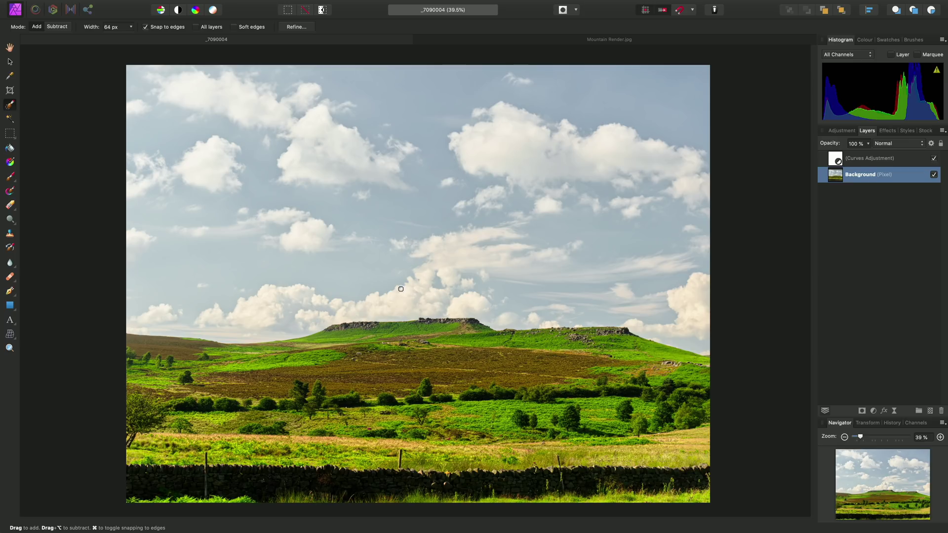
{"action": "key", "text": "bracketright"}
{"action": "key", "text": "bracketright"}
{"action": "key", "text": "bracketright"}
{"action": "key", "text": "bracketright"}
{"action": "key", "text": "bracketright"}
{"action": "key", "text": "bracketright"}
{"action": "key", "text": "bracketright"}
{"action": "key", "text": "bracketright"}
{"action": "key", "text": "bracketright"}
- Brush-select the whole sky from the upper-left cloud down to the hill horizon
{"action": "left_click", "coordinate": [229, 139]}
{"action": "mouse_move", "coordinate": [330, 236]}
{"action": "left_mouse_down"}
{"action": "mouse_move", "coordinate": [417, 252]}
{"action": "mouse_move", "coordinate": [660, 267]}
{"action": "mouse_move", "coordinate": [614, 182]}
{"action": "mouse_move", "coordinate": [340, 122]}
{"action": "left_mouse_up"}
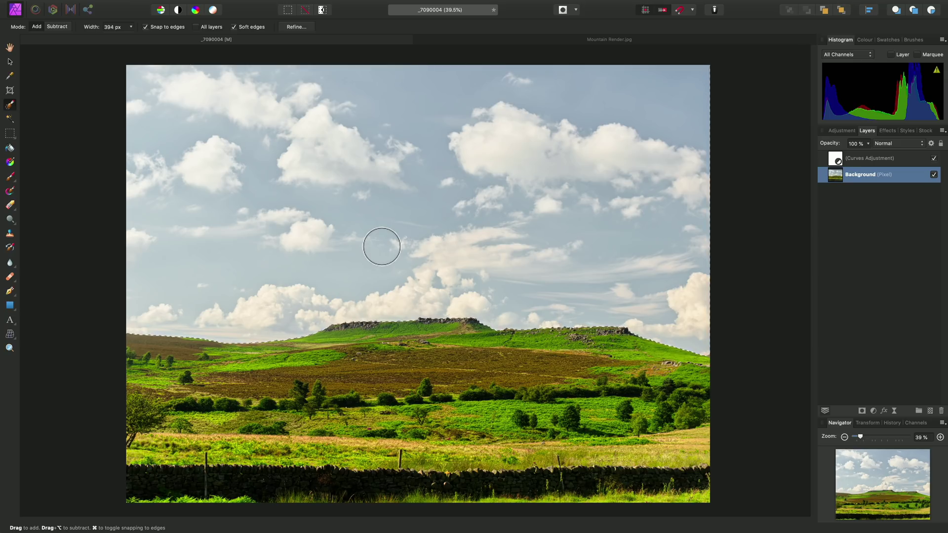
- Add a Brightness / Contrast adjustment to the sky with Contrast 100% and Brightness -17%
{"action": "mouse_move", "coordinate": [280, 4]}
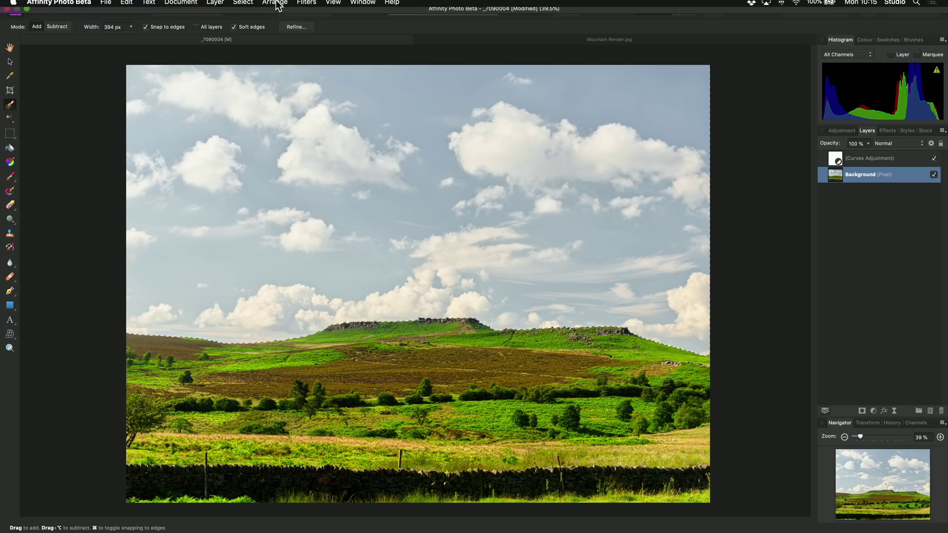
{"action": "left_click", "coordinate": [220, 7]}
{"action": "mouse_move", "coordinate": [297, 110]}
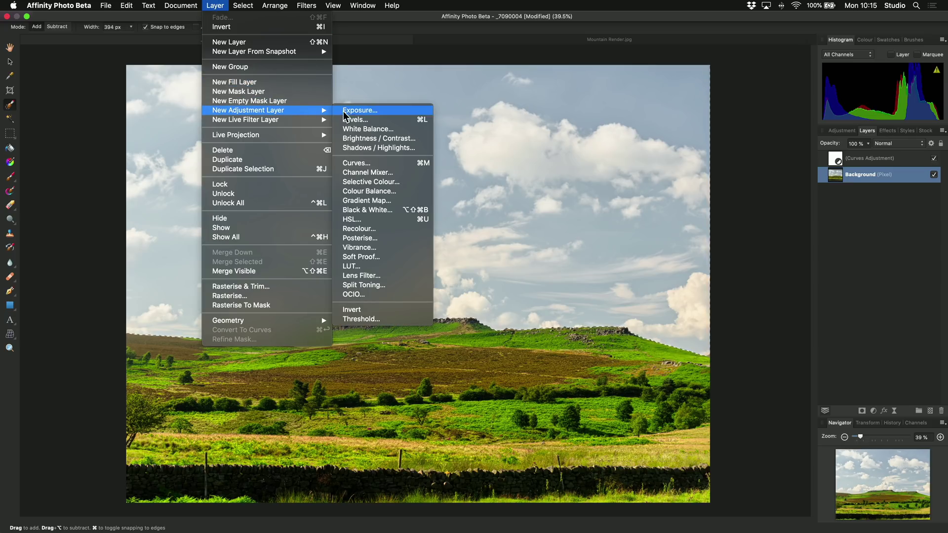
{"action": "left_click", "coordinate": [422, 140]}
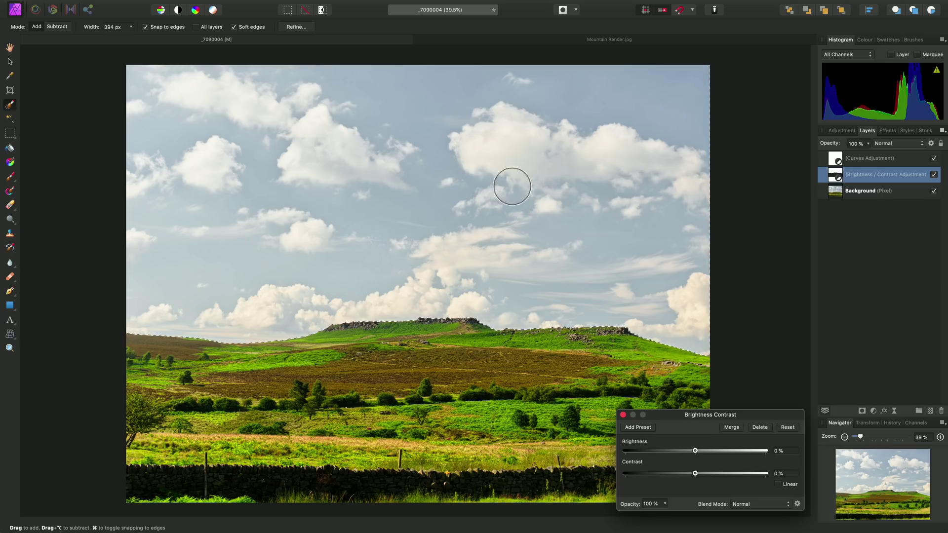
{"action": "left_click_drag", "start_coordinate": [687, 419], "coordinate": [665, 331]}
{"action": "left_click_drag", "start_coordinate": [673, 383], "coordinate": [744, 386]}
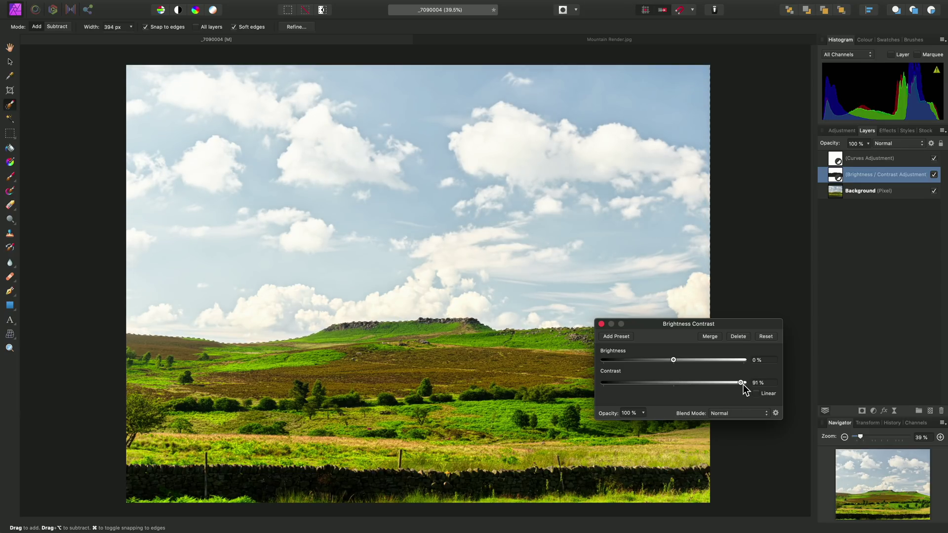
{"action": "mouse_move", "coordinate": [673, 360]}
{"action": "left_mouse_down"}
{"action": "mouse_move", "coordinate": [650, 363]}
{"action": "mouse_move", "coordinate": [660, 360]}
{"action": "left_mouse_up"}
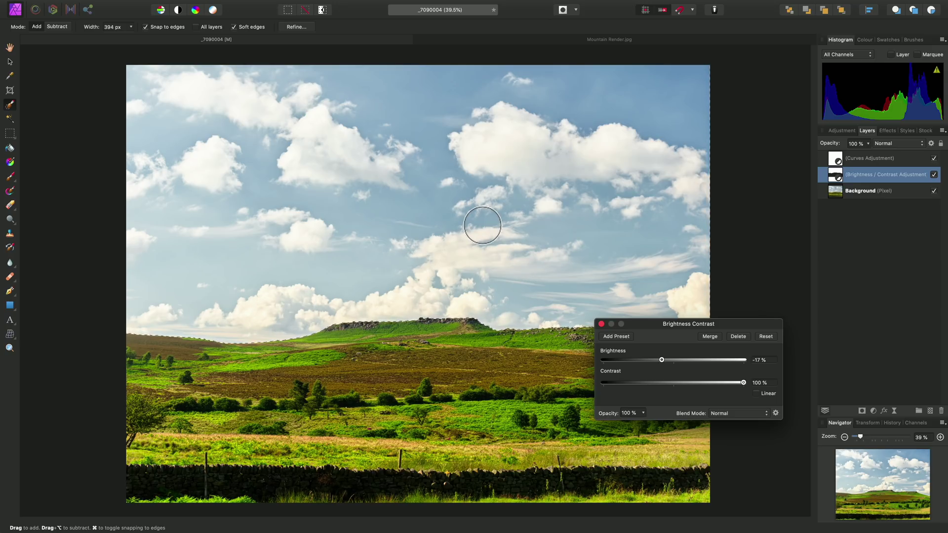
- Clear the sky selection with Select > Deselect, keeping the contrast adjustment
{"action": "left_click", "coordinate": [247, 9]}
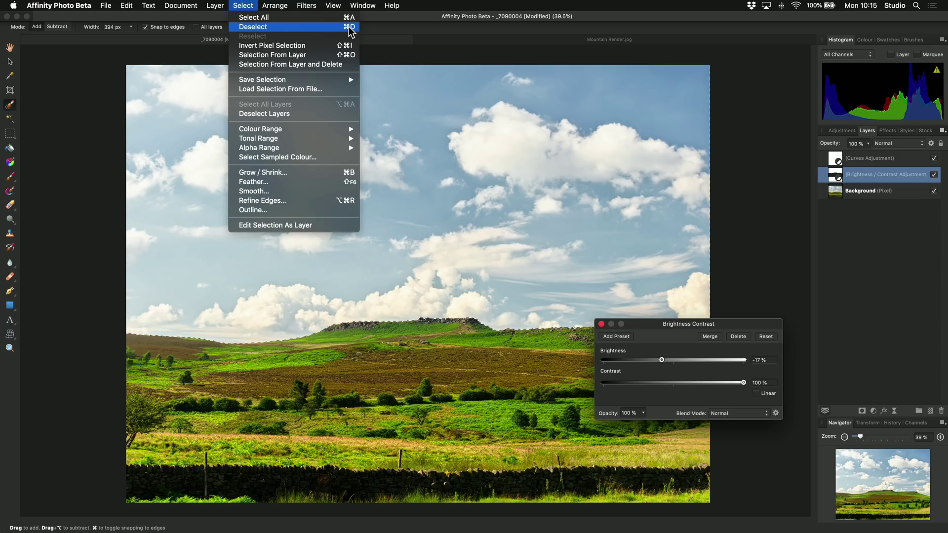
{"action": "left_click", "coordinate": [407, 83]}
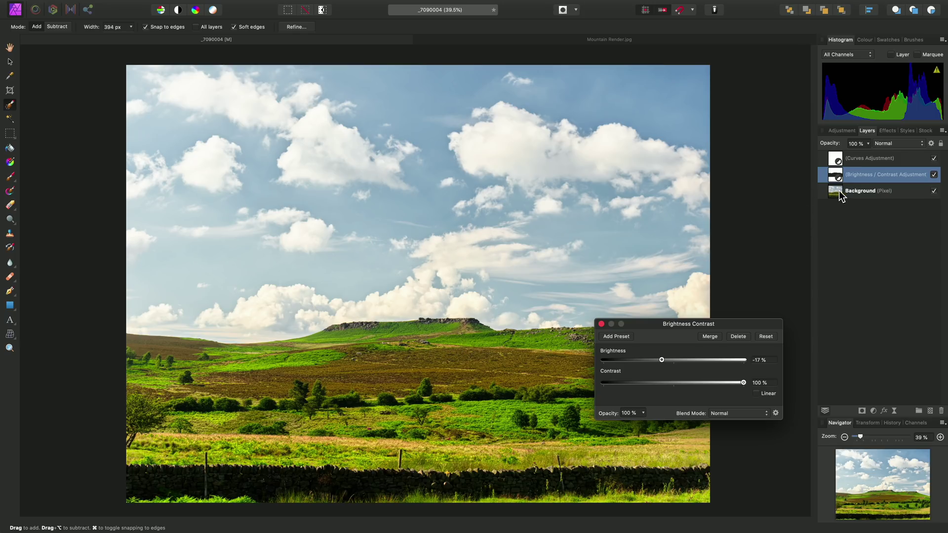
- On the Background layer, brush-select the green hills and fields below the sky
{"action": "left_click", "coordinate": [872, 191]}
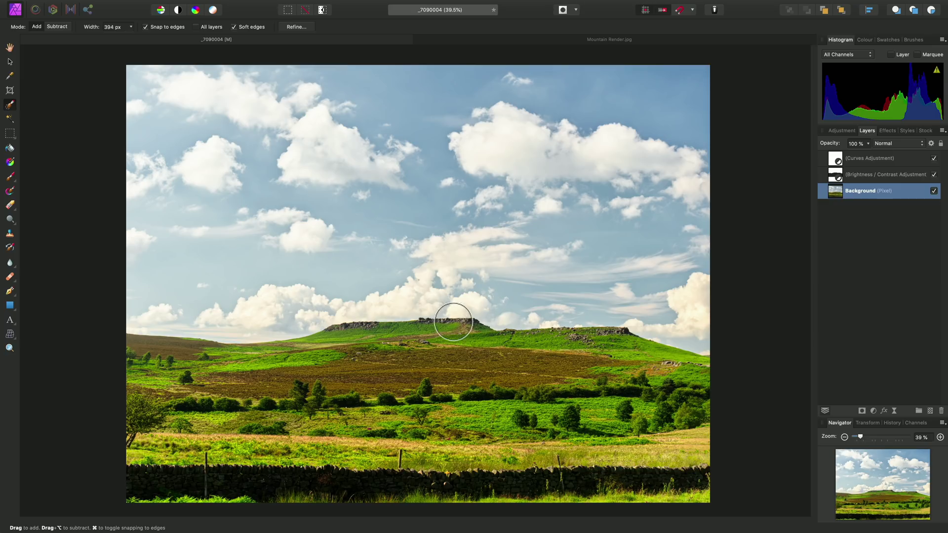
{"action": "mouse_move", "coordinate": [187, 449]}
{"action": "left_mouse_down"}
{"action": "mouse_move", "coordinate": [350, 438]}
{"action": "mouse_move", "coordinate": [479, 421]}
{"action": "mouse_move", "coordinate": [618, 425]}
{"action": "mouse_move", "coordinate": [695, 451]}
{"action": "mouse_move", "coordinate": [637, 395]}
{"action": "mouse_move", "coordinate": [388, 364]}
{"action": "mouse_move", "coordinate": [441, 363]}
{"action": "mouse_move", "coordinate": [200, 392]}
{"action": "left_mouse_up"}
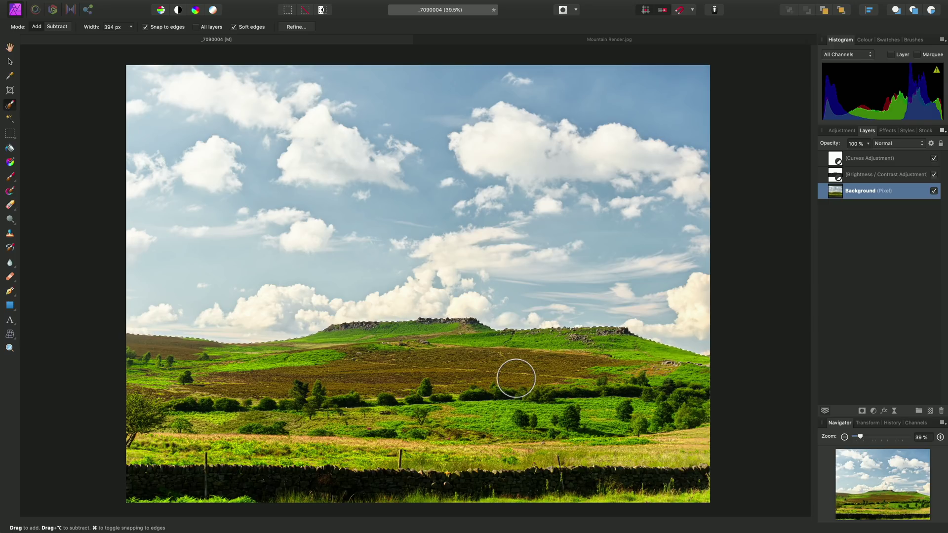
{"action": "mouse_move", "coordinate": [212, 6]}
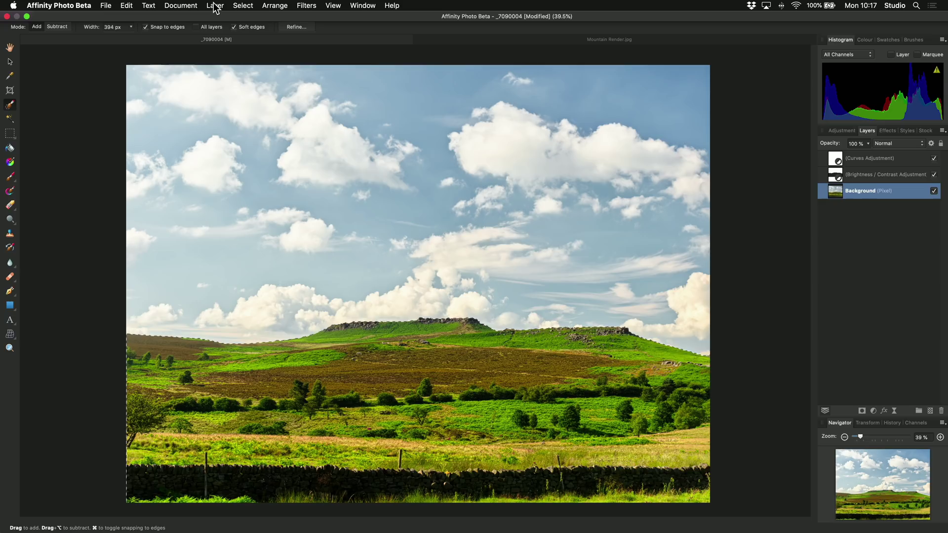
- Add an HSL adjustment to the land with Saturation Shift at about -30%
{"action": "left_click", "coordinate": [215, 6]}
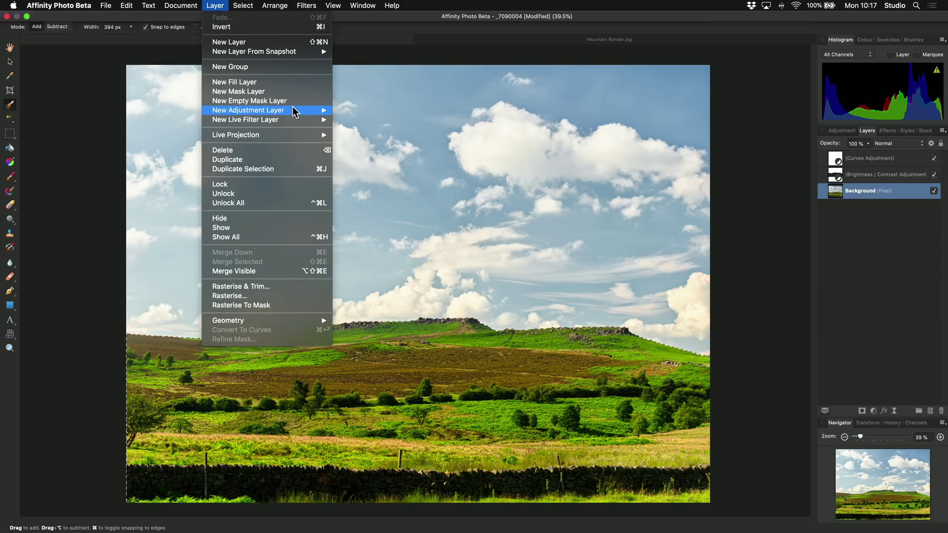
{"action": "mouse_move", "coordinate": [296, 111]}
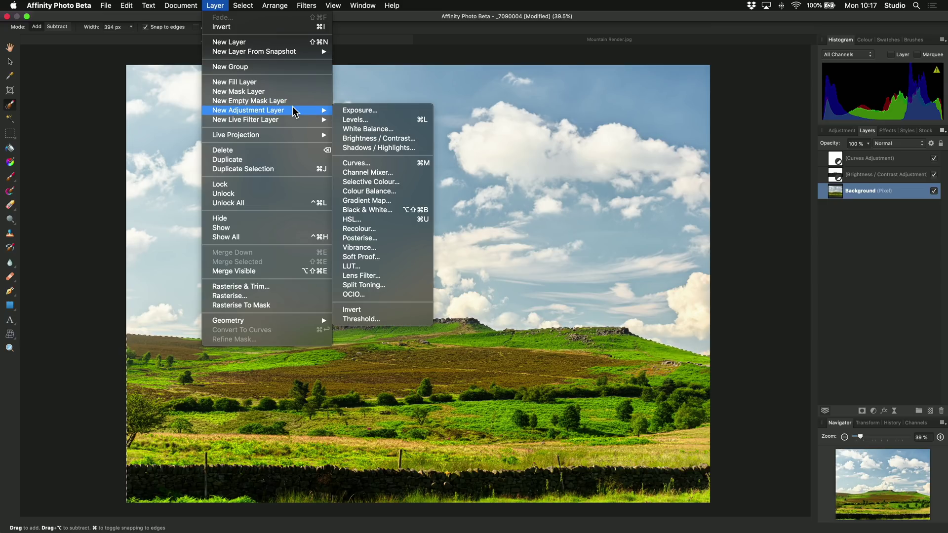
{"action": "left_click", "coordinate": [380, 220]}
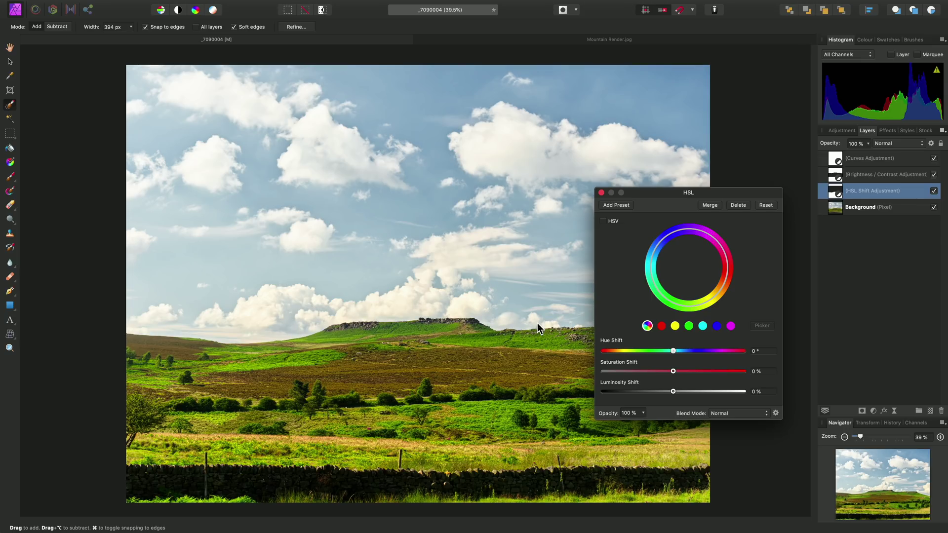
{"action": "left_click_drag", "start_coordinate": [673, 371], "coordinate": [650, 372]}
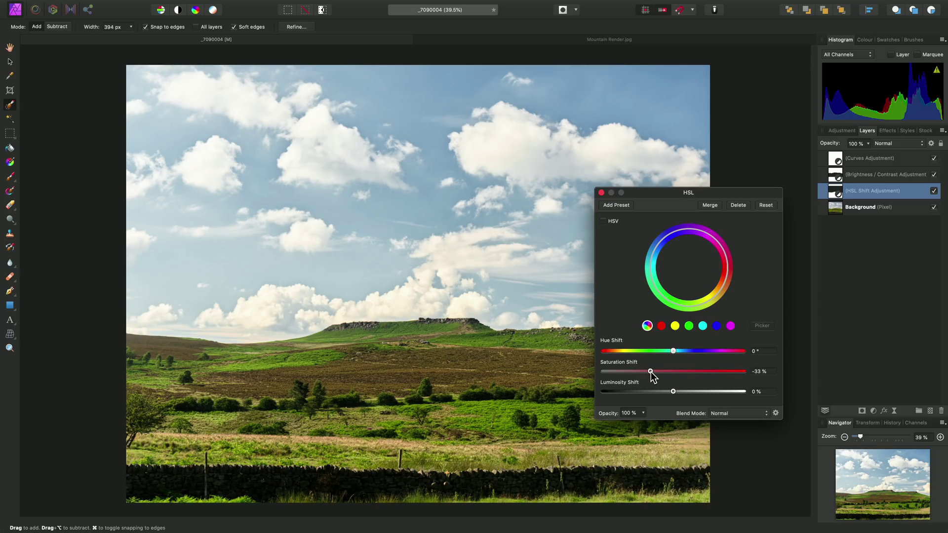
{"action": "left_click_drag", "start_coordinate": [651, 371], "coordinate": [652, 372]}
- Close the HSL settings, switch to Mountain Render.jpg, and duplicate its Background layer
{"action": "left_click", "coordinate": [601, 193]}
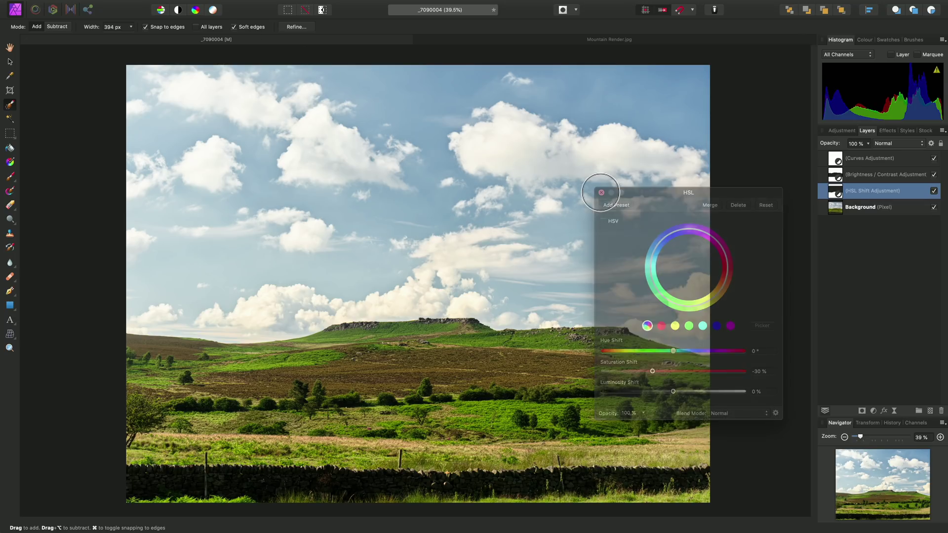
{"action": "left_click", "coordinate": [658, 40]}
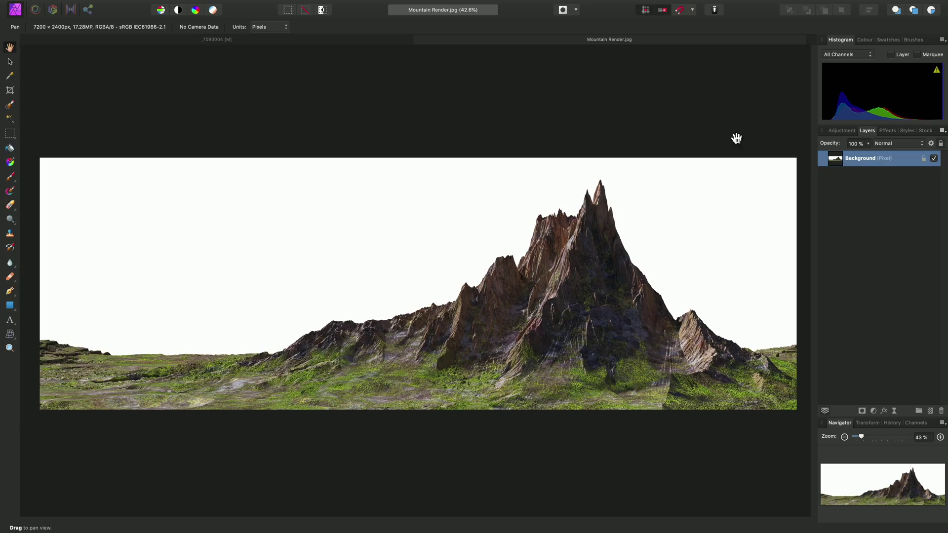
{"action": "mouse_move", "coordinate": [297, 6]}
{"action": "left_click", "coordinate": [217, 5]}
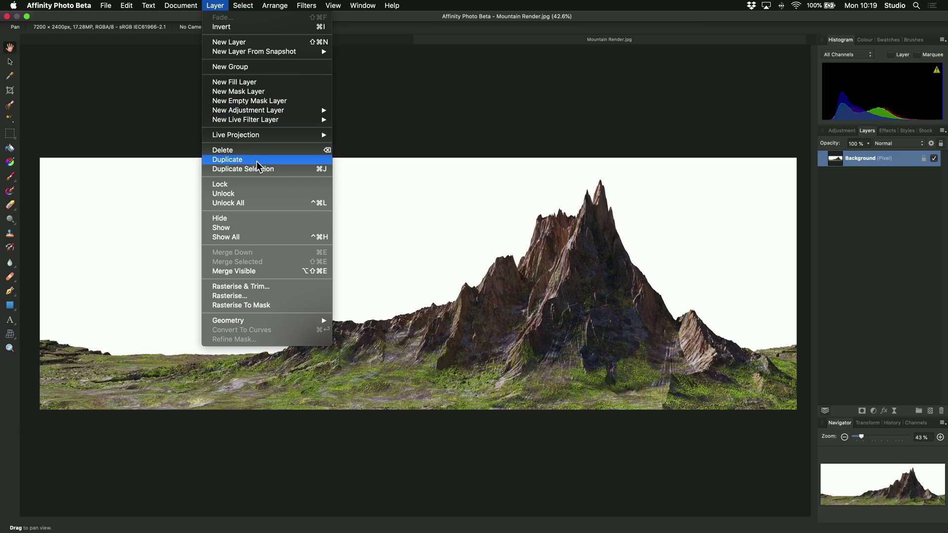
{"action": "left_click", "coordinate": [523, 215]}
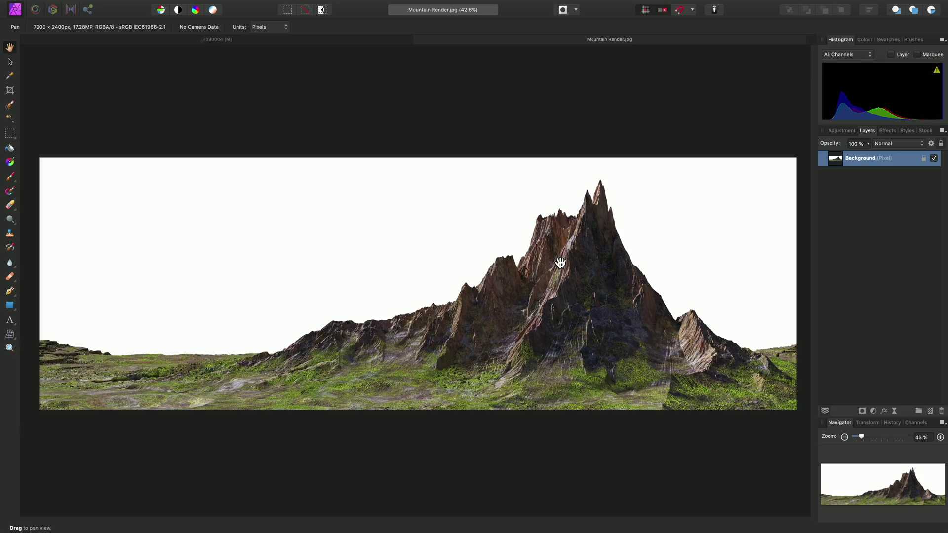
{"action": "key", "text": "super+j"}
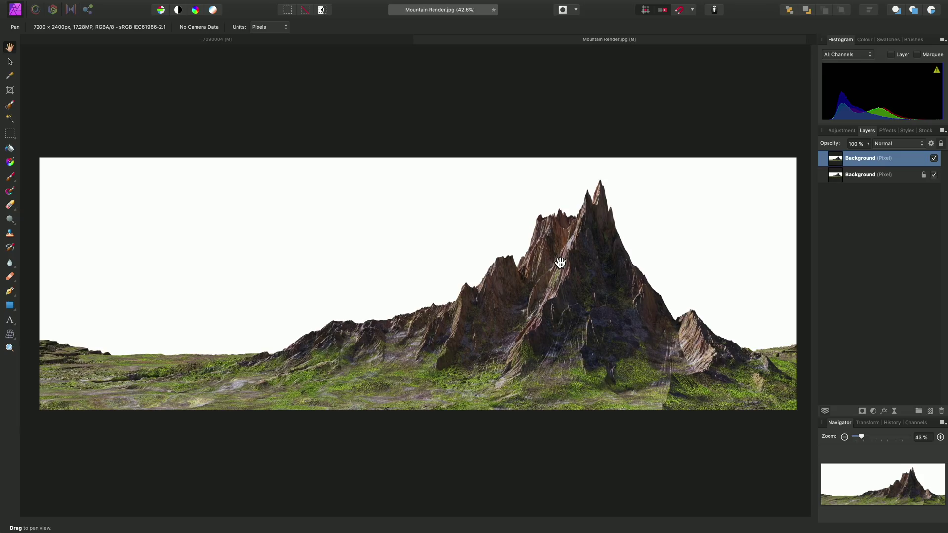
- Hide the top copy, then brush-select the mountain on the lower layer with Soft edges off
{"action": "left_click", "coordinate": [934, 158]}
{"action": "left_click", "coordinate": [864, 178]}
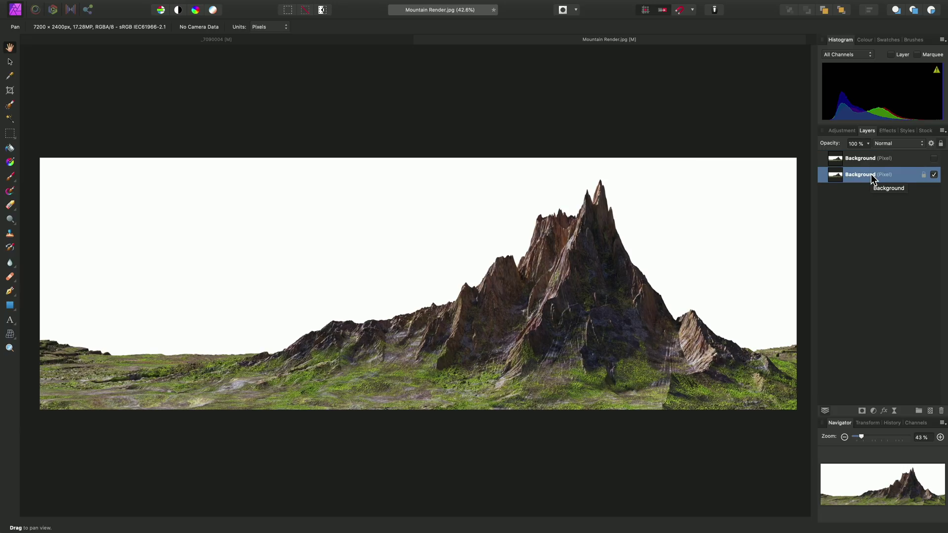
{"action": "left_click", "coordinate": [9, 104]}
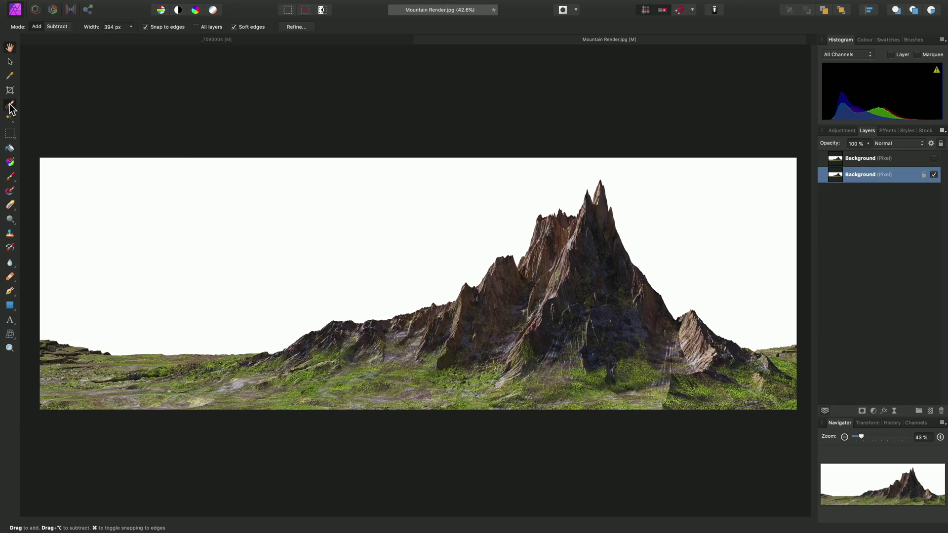
{"action": "left_click", "coordinate": [250, 28]}
{"action": "mouse_move", "coordinate": [585, 324]}
{"action": "left_mouse_down"}
{"action": "mouse_move", "coordinate": [597, 302]}
{"action": "mouse_move", "coordinate": [578, 292]}
{"action": "mouse_move", "coordinate": [569, 255]}
{"action": "left_mouse_up"}
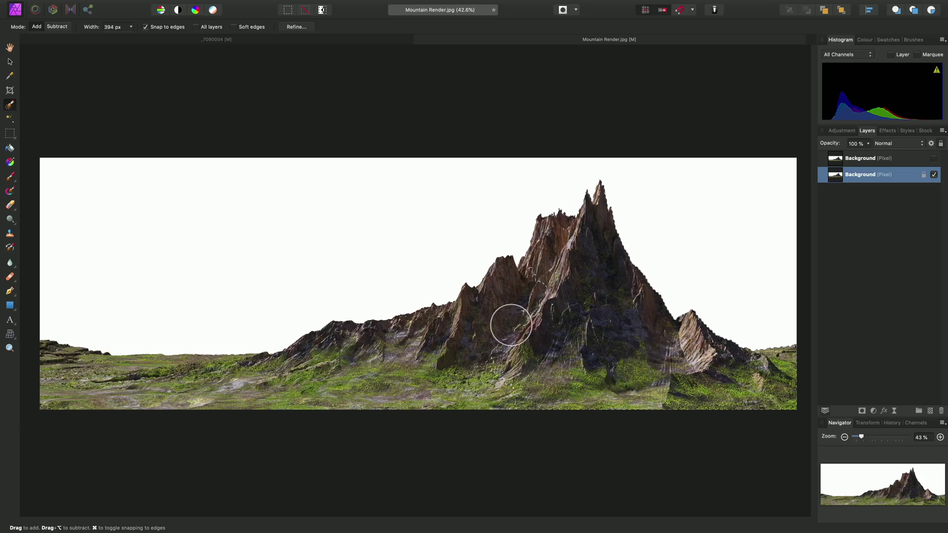
{"action": "mouse_move", "coordinate": [511, 325]}
{"action": "left_mouse_down"}
{"action": "mouse_move", "coordinate": [454, 349]}
{"action": "mouse_move", "coordinate": [454, 378]}
{"action": "mouse_move", "coordinate": [350, 385]}
{"action": "mouse_move", "coordinate": [361, 353]}
{"action": "mouse_move", "coordinate": [332, 371]}
{"action": "left_mouse_up"}
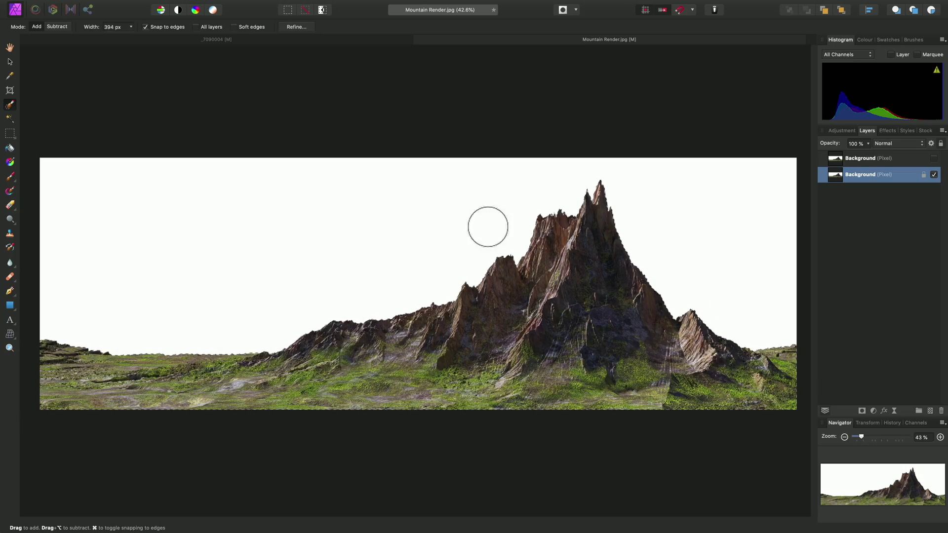
{"action": "left_click", "coordinate": [563, 10]}
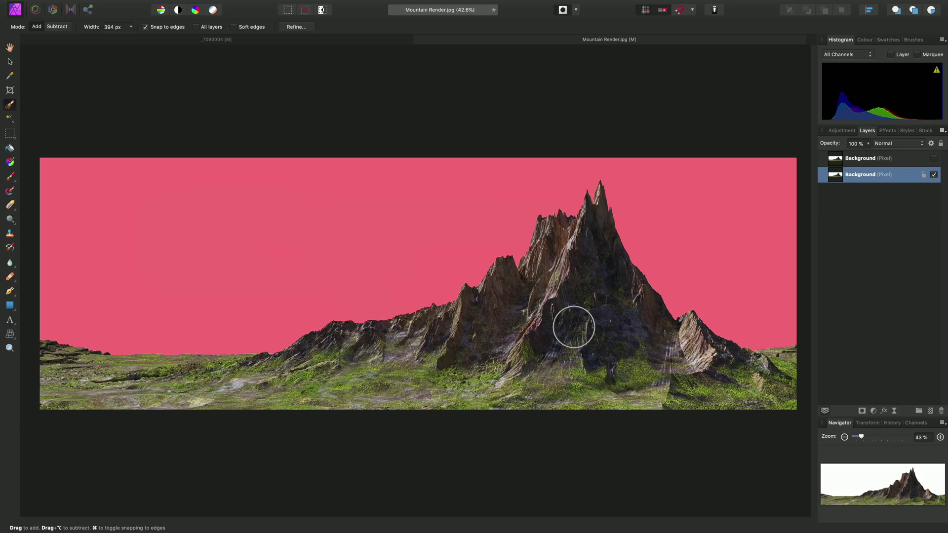
{"action": "key", "text": "q"}
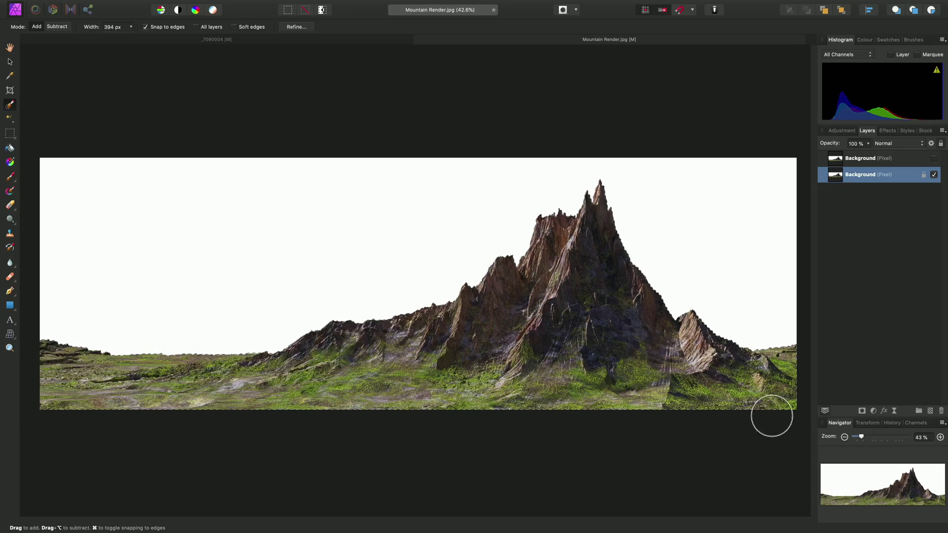
- Mask the sky out of the lower layer, then make the top Background copy active and visible
{"action": "left_click", "coordinate": [861, 411]}
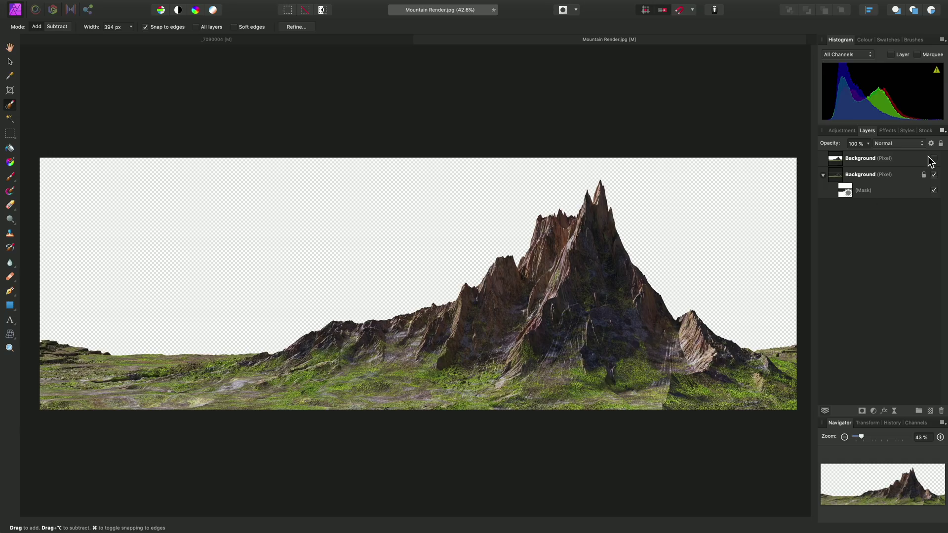
{"action": "left_click", "coordinate": [907, 159]}
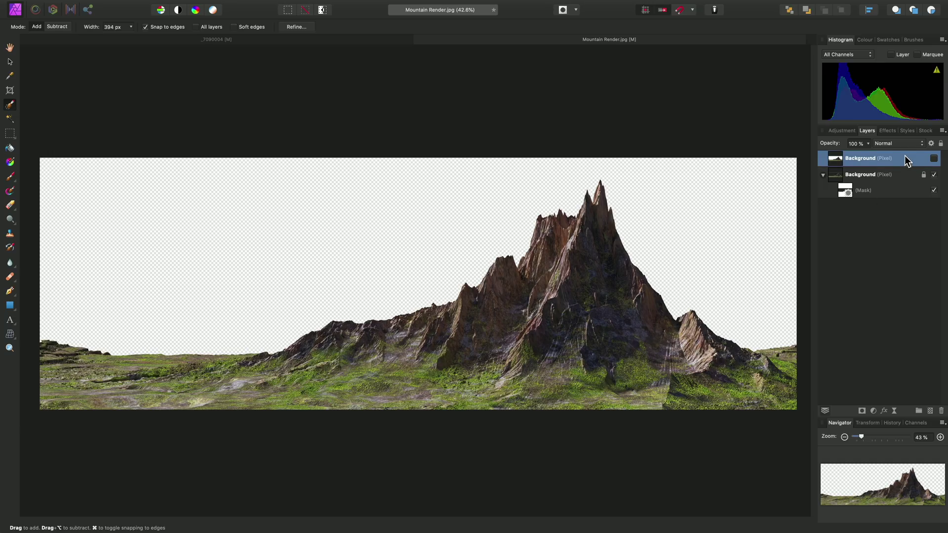
{"action": "left_click", "coordinate": [934, 159]}
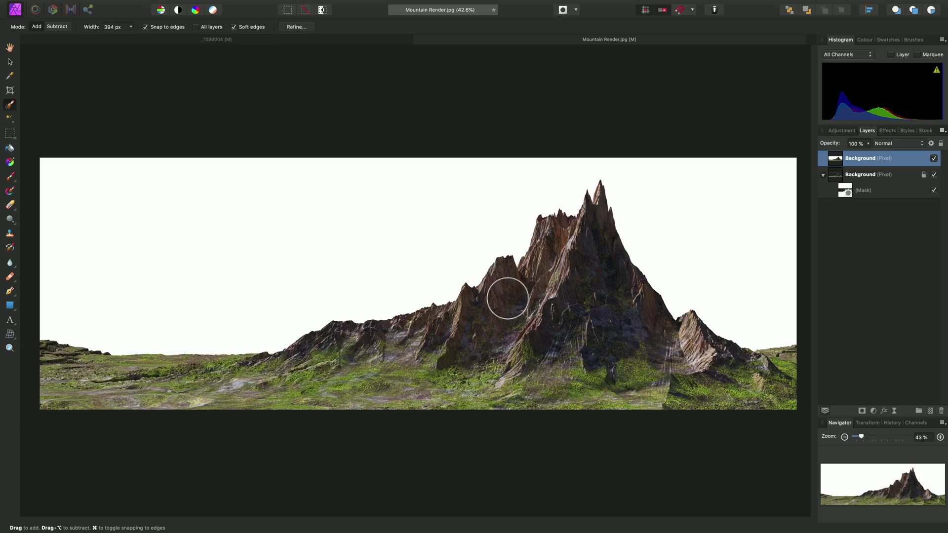
- Paint a soft-edged selection over the mountain on the top Background copy and mask out its sky
{"action": "mouse_move", "coordinate": [591, 292]}
{"action": "left_mouse_down"}
{"action": "mouse_move", "coordinate": [562, 251]}
{"action": "mouse_move", "coordinate": [560, 271]}
{"action": "mouse_move", "coordinate": [578, 249]}
{"action": "mouse_move", "coordinate": [607, 328]}
{"action": "mouse_move", "coordinate": [616, 315]}
{"action": "mouse_move", "coordinate": [697, 369]}
{"action": "mouse_move", "coordinate": [760, 389]}
{"action": "mouse_move", "coordinate": [800, 389]}
{"action": "mouse_move", "coordinate": [601, 378]}
{"action": "mouse_move", "coordinate": [514, 314]}
{"action": "mouse_move", "coordinate": [461, 350]}
{"action": "mouse_move", "coordinate": [521, 383]}
{"action": "mouse_move", "coordinate": [374, 378]}
{"action": "mouse_move", "coordinate": [240, 392]}
{"action": "mouse_move", "coordinate": [59, 377]}
{"action": "mouse_move", "coordinate": [241, 386]}
{"action": "left_mouse_up"}
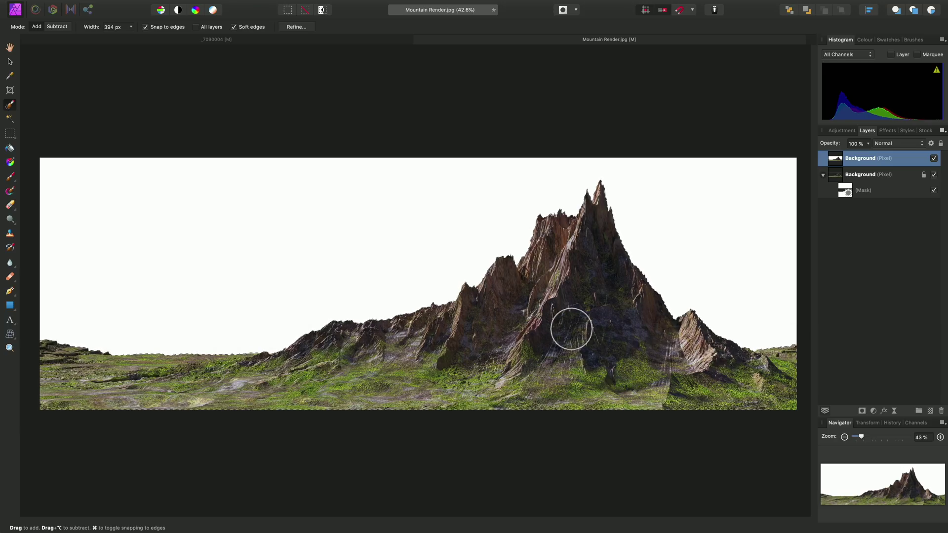
{"action": "left_click", "coordinate": [862, 411]}
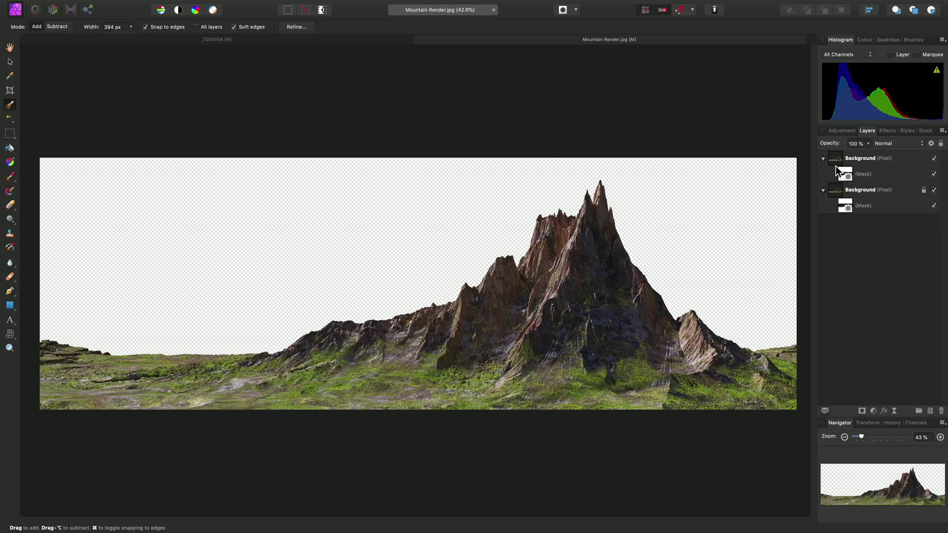
- Zoom to about 787% on a peak with the lower hard-edged Background layer active
{"action": "scroll", "coordinate": [550, 229], "scroll_direction": "up", "scroll_amount": 5}
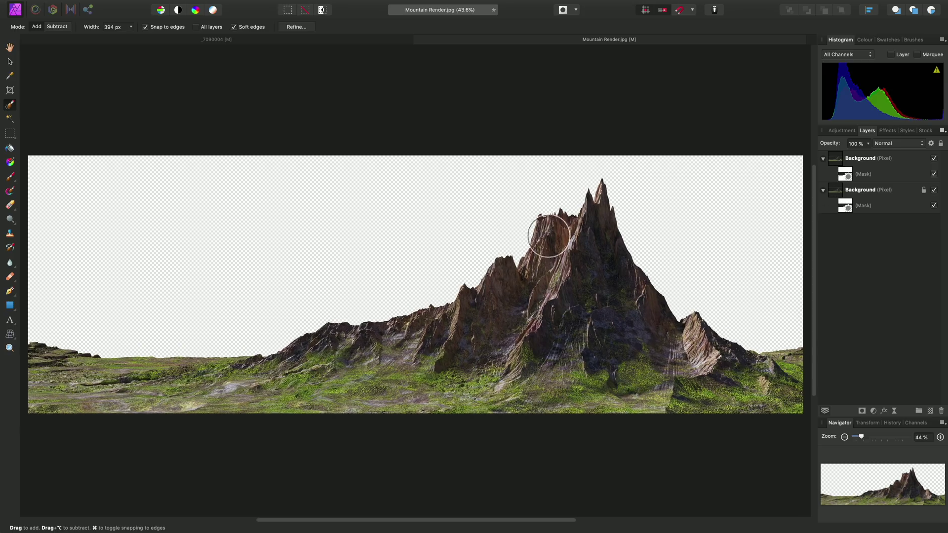
{"action": "scroll", "coordinate": [554, 233], "scroll_direction": "up", "scroll_amount": 4}
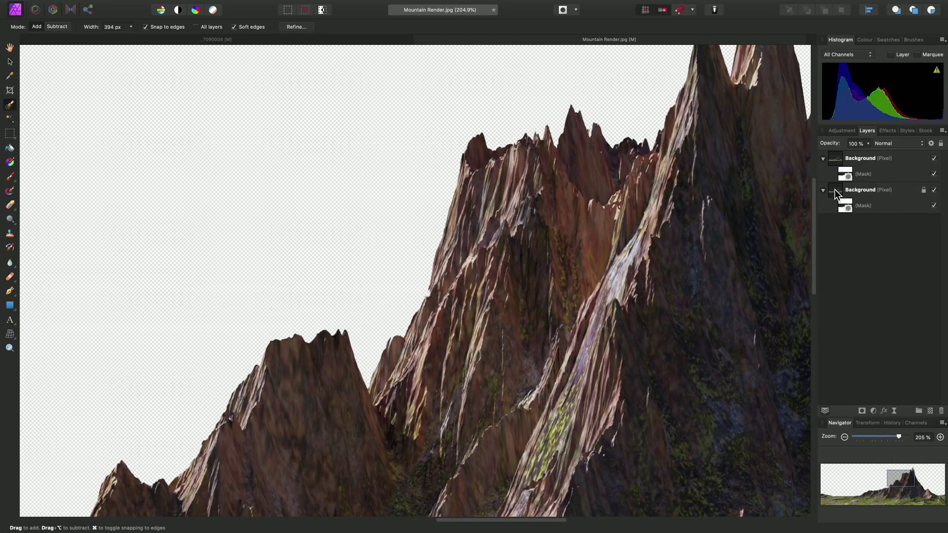
{"action": "left_click", "coordinate": [836, 191]}
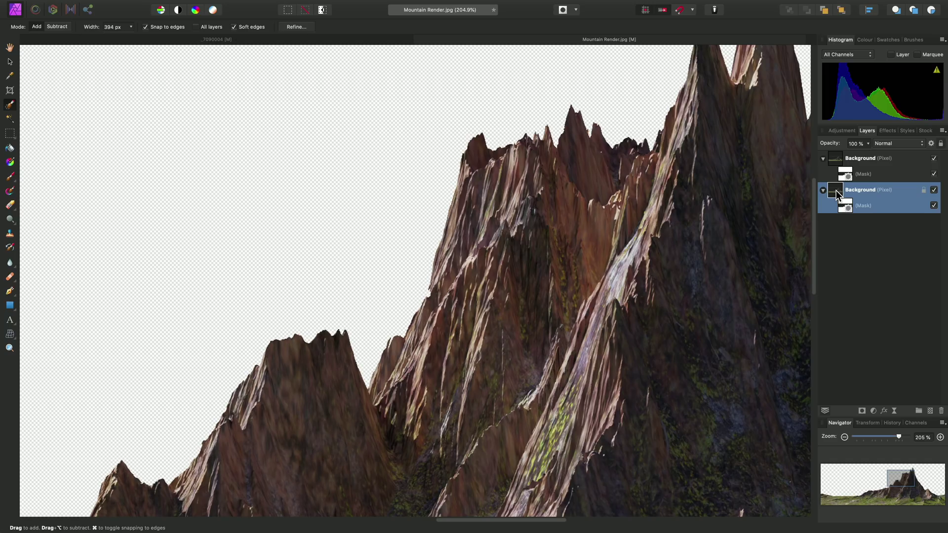
{"action": "scroll", "coordinate": [303, 383], "scroll_direction": "up", "scroll_amount": 5}
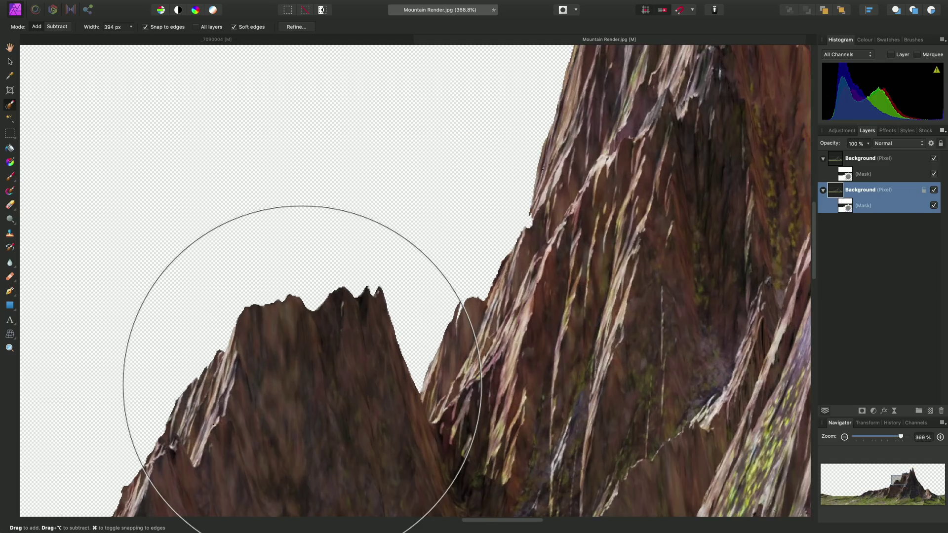
{"action": "scroll", "coordinate": [302, 384], "scroll_direction": "up", "scroll_amount": 4}
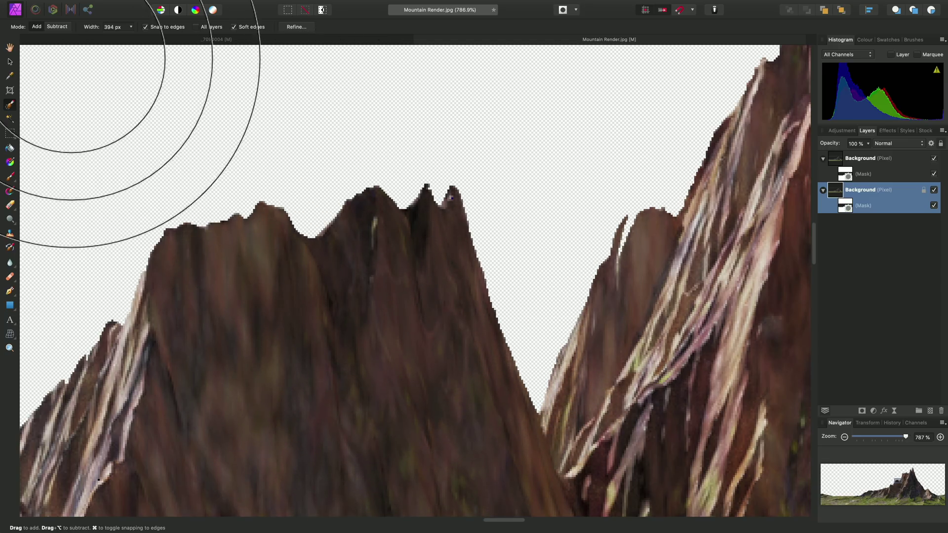
- Switch between the soft-edged top and hard-edged lower layers to compare edges, then fit the image
{"action": "left_click", "coordinate": [10, 47]}
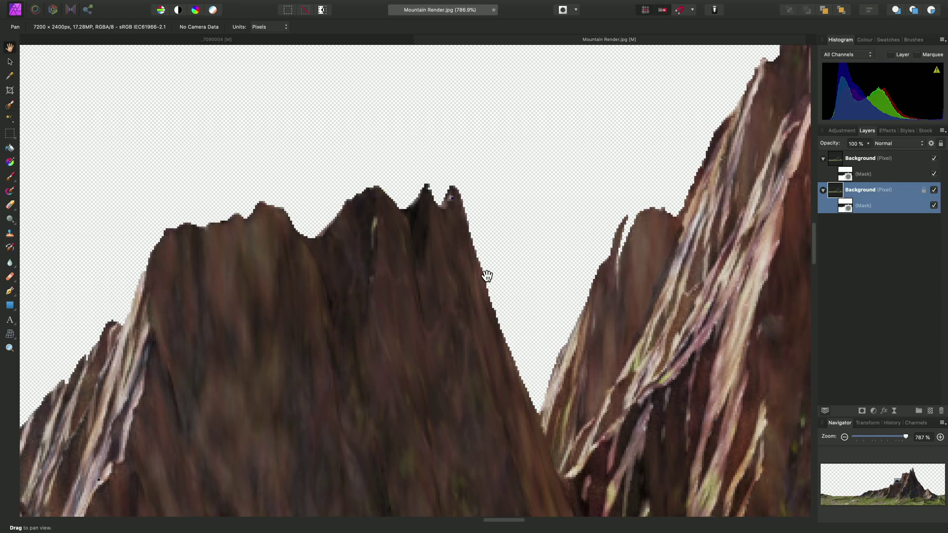
{"action": "left_click", "coordinate": [836, 159]}
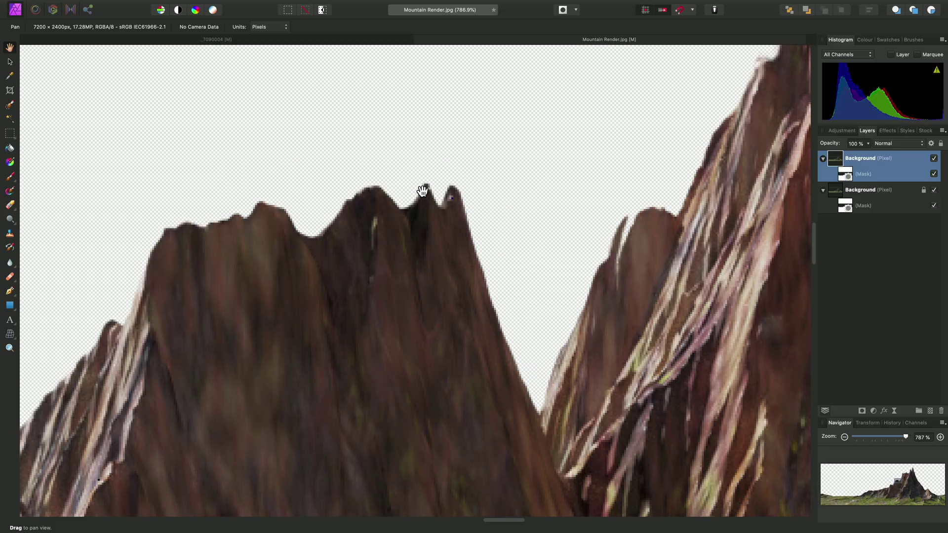
{"action": "left_click", "coordinate": [836, 194]}
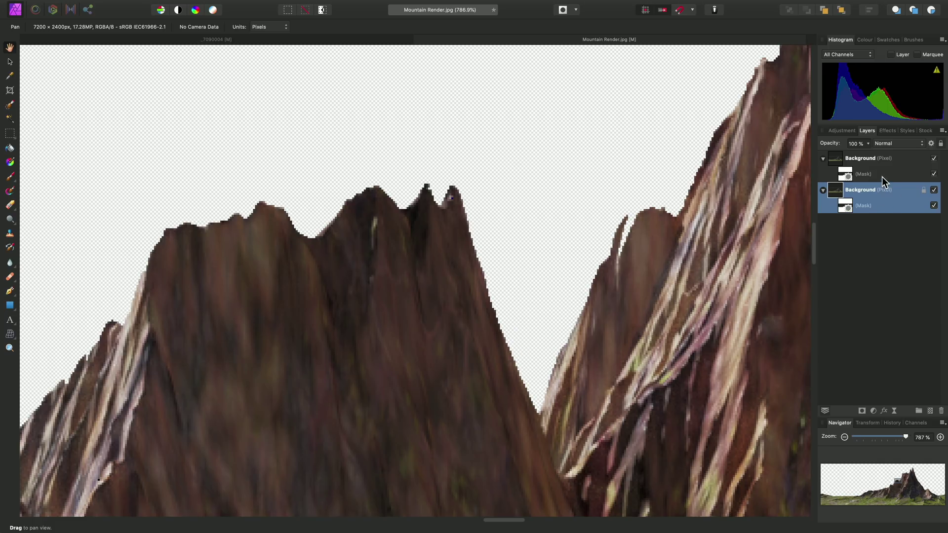
{"action": "left_click", "coordinate": [837, 158]}
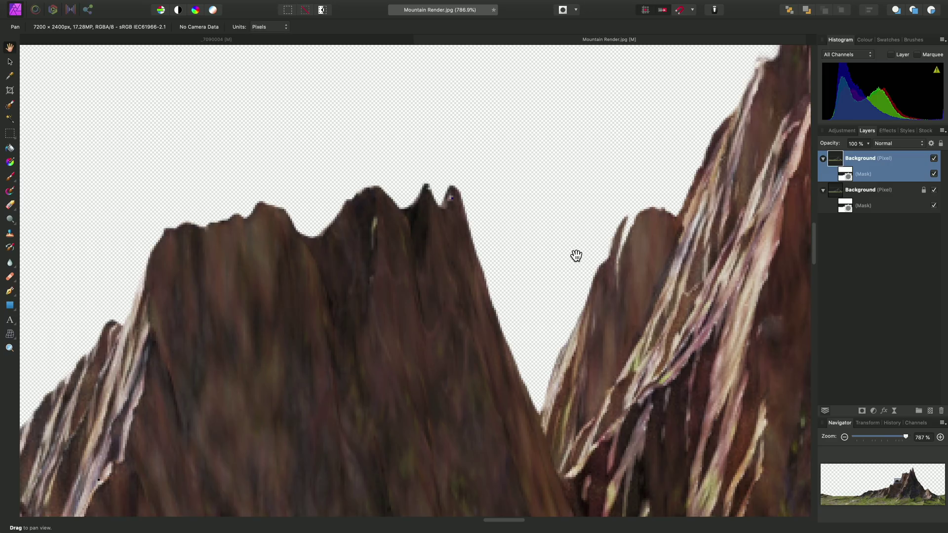
{"action": "key", "text": "super+0"}
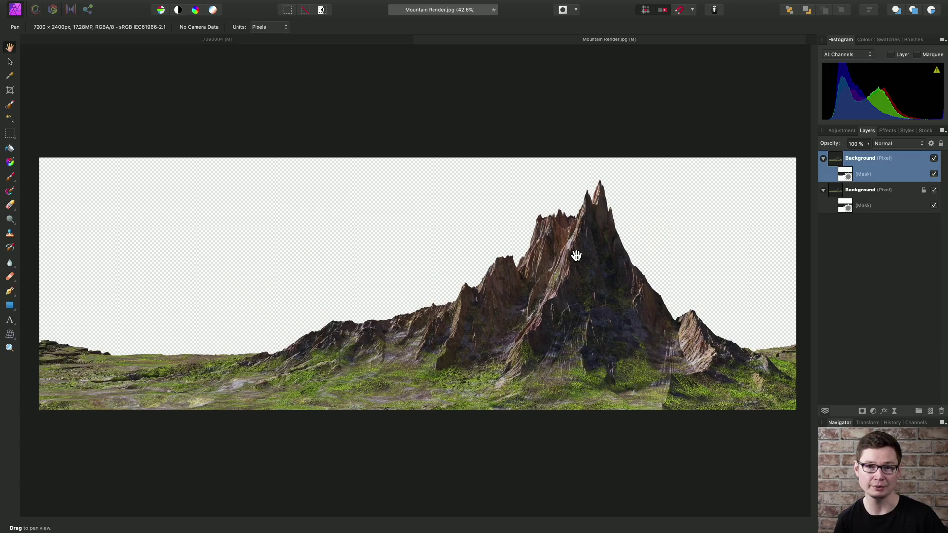